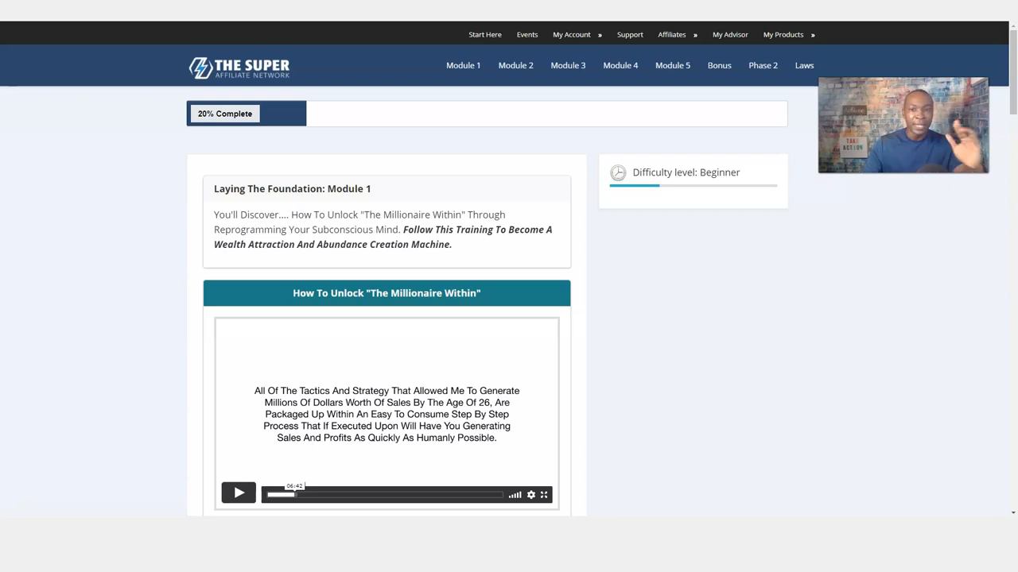
pyautogui.scroll(-2, 509, 318)
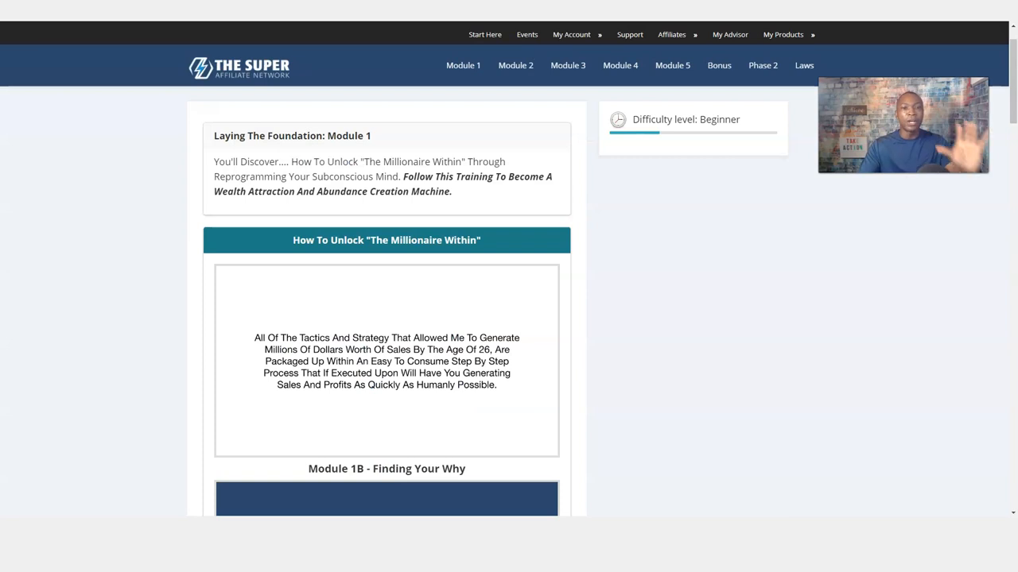
pyautogui.scroll(-2, 386, 318)
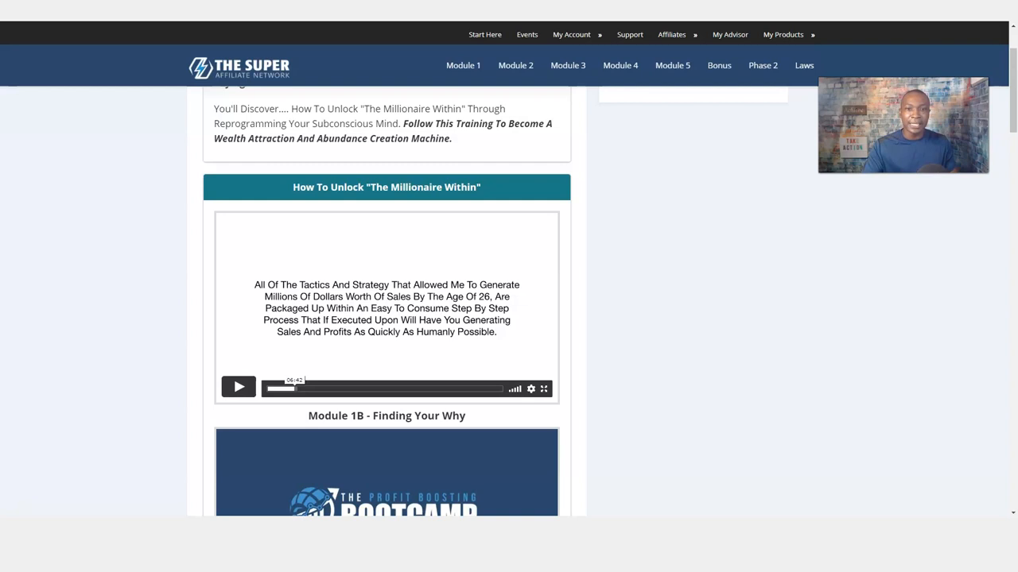
# Play the Module 1B Finding Your Why video, skip through 04:29, 07:01, 10:46, 13:45 and pause at 16:31
pyautogui.moveTo(403, 123); pyautogui.dragTo(451, 139)
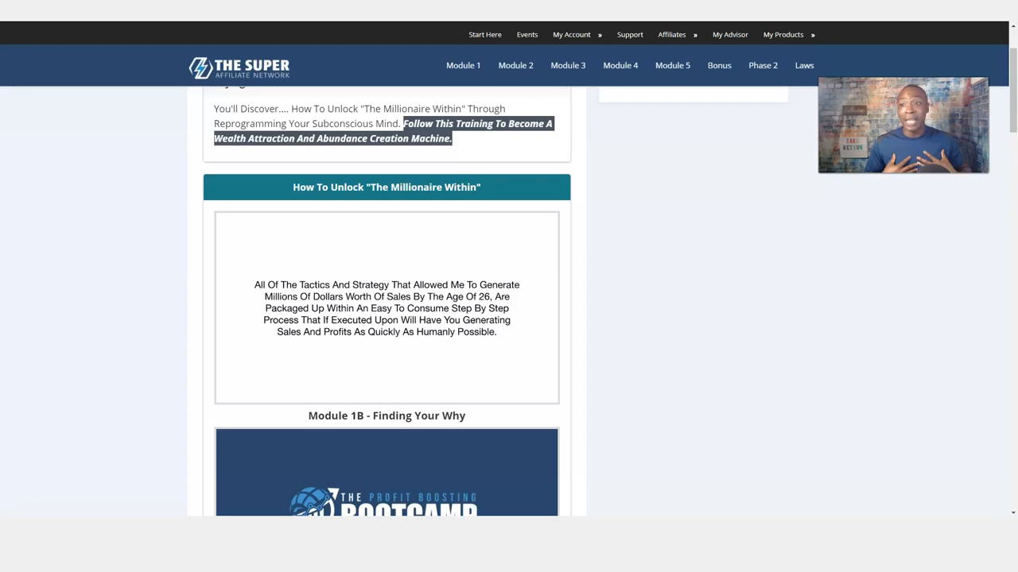
pyautogui.scroll(-1, 387, 302)
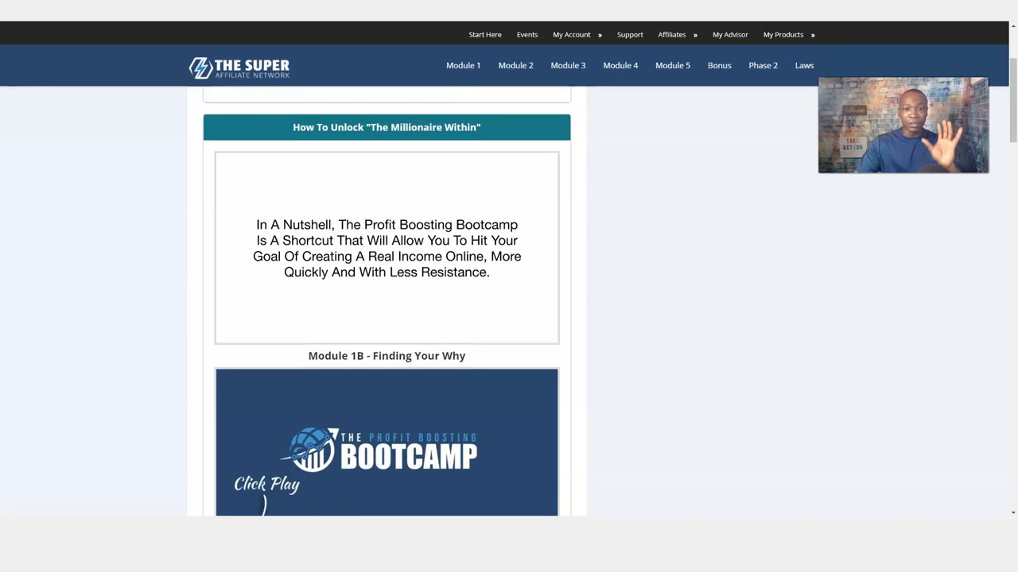
pyautogui.scroll(-5, 387, 318)
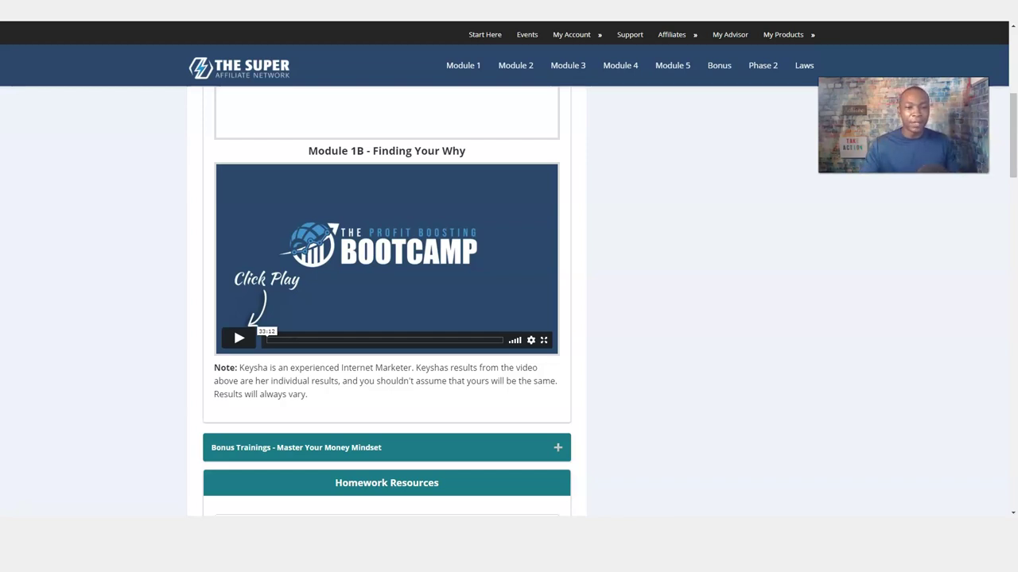
pyautogui.click(238, 340)
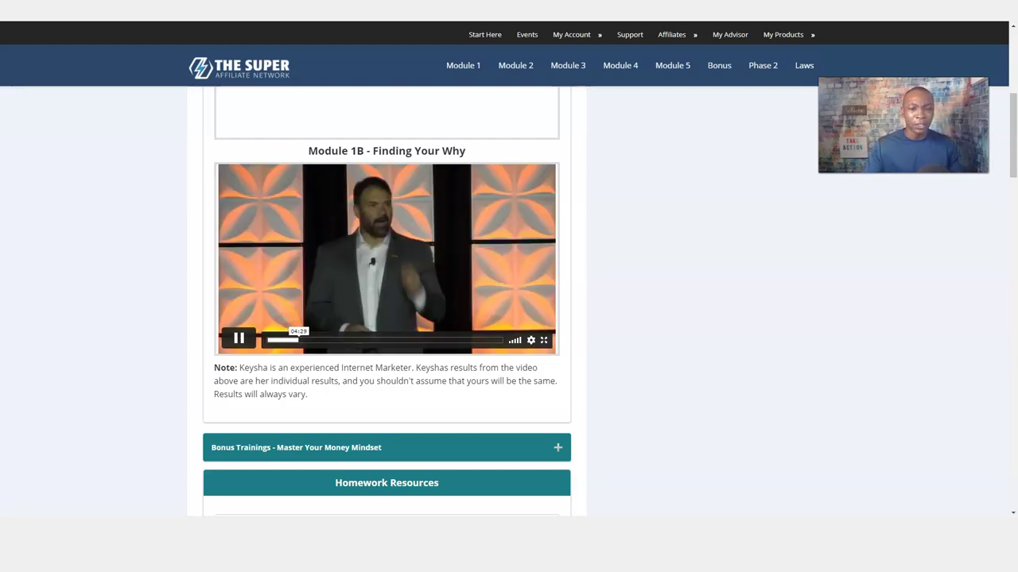
pyautogui.click(296, 340)
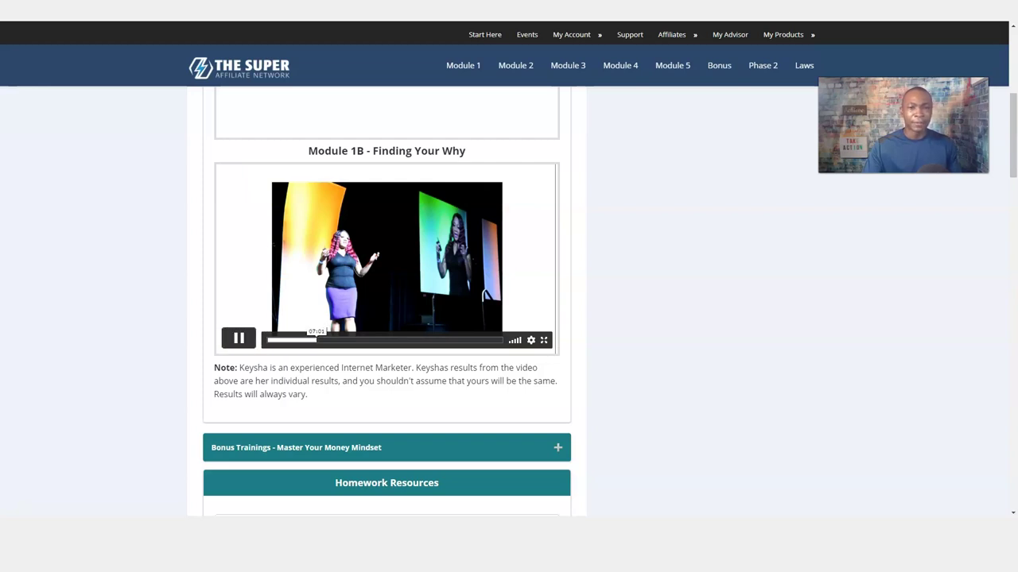
pyautogui.click(316, 340)
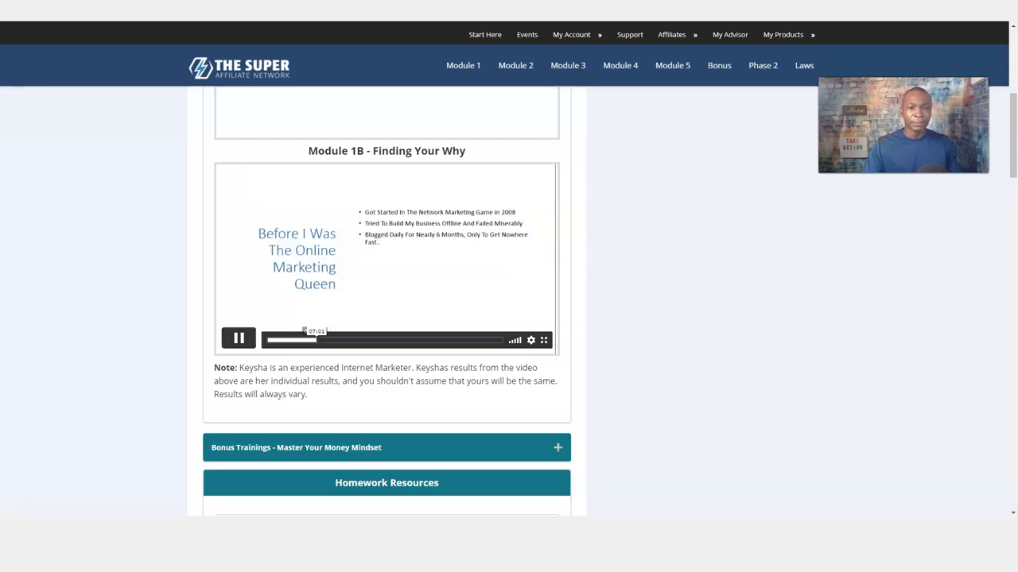
pyautogui.click(341, 340)
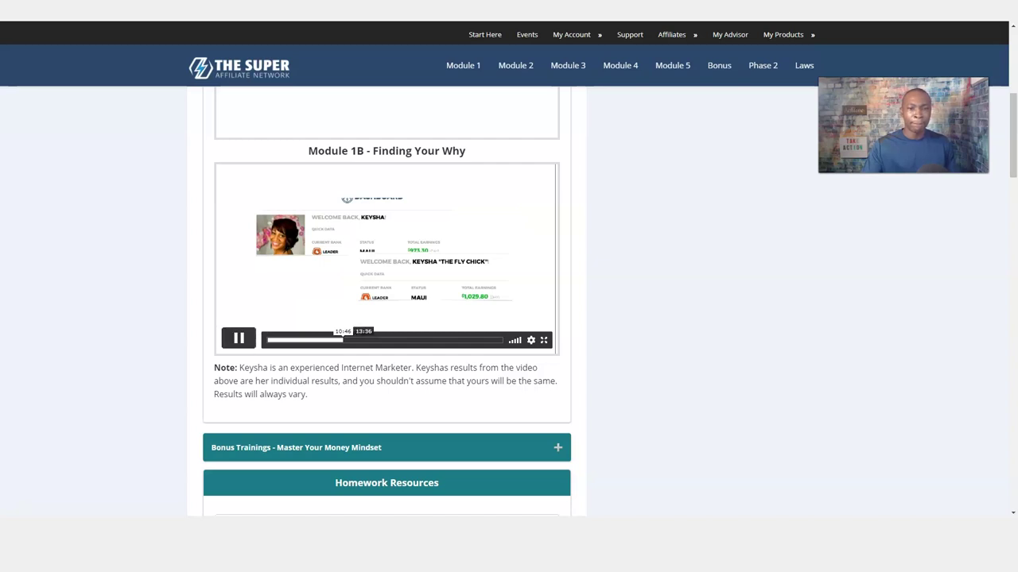
pyautogui.click(366, 340)
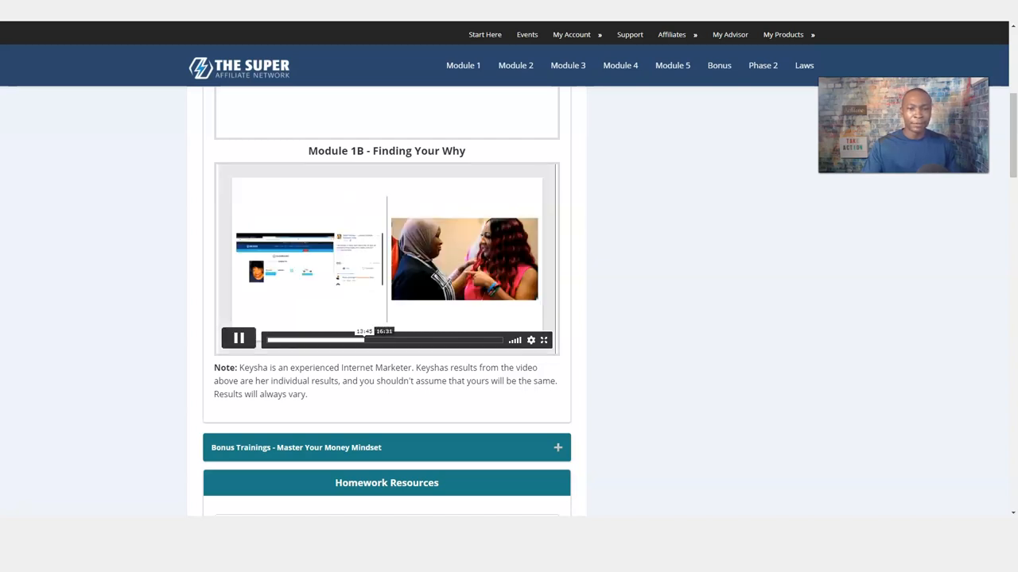
pyautogui.click(385, 340)
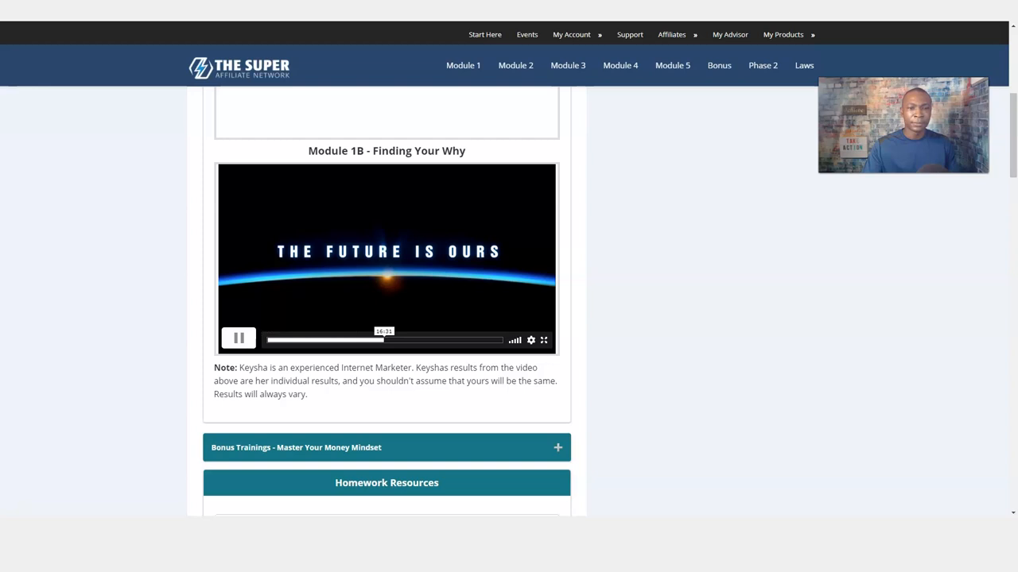
pyautogui.click(238, 340)
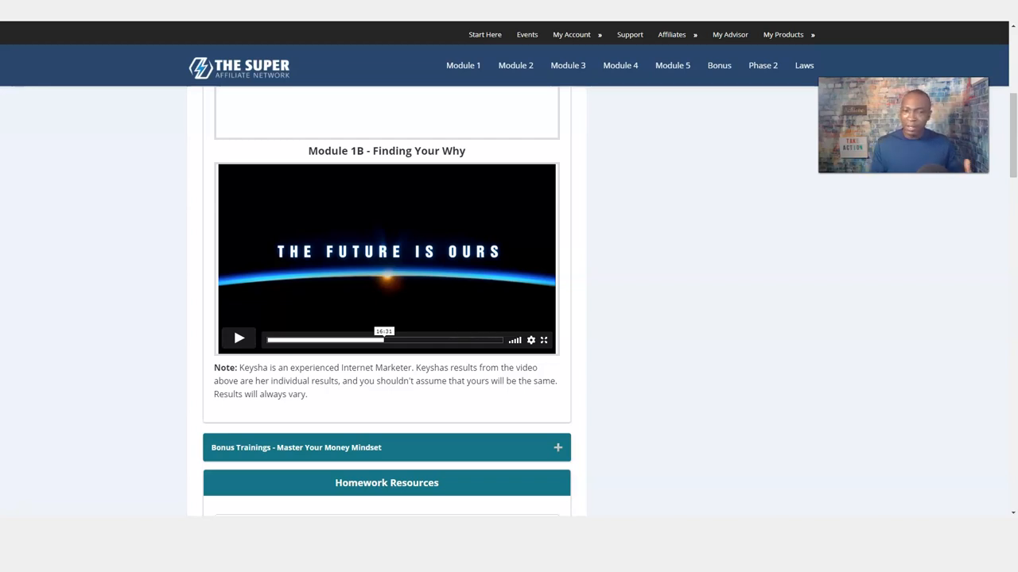
pyautogui.scroll(5, 386, 318)
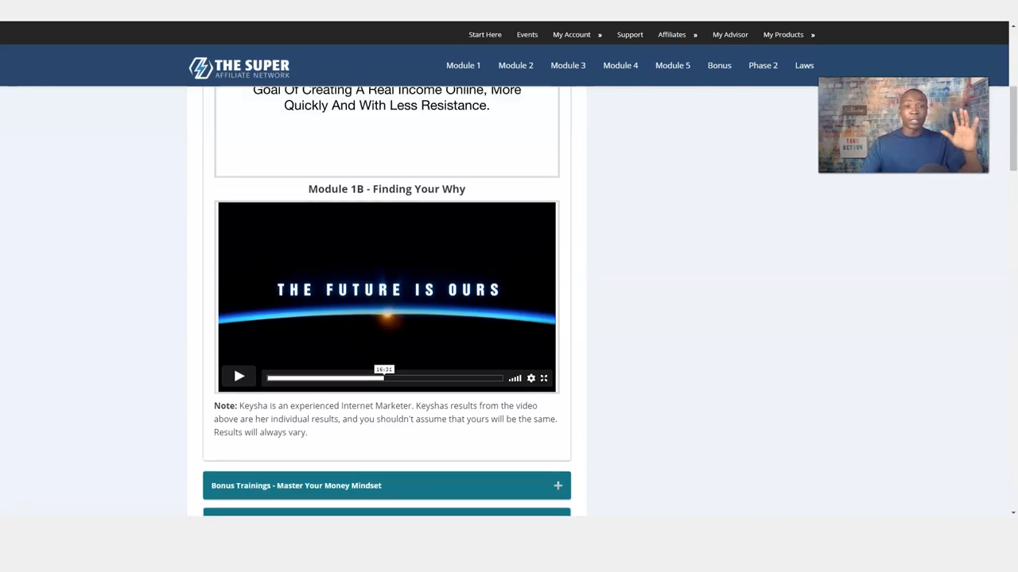
pyautogui.scroll(5, 386, 318)
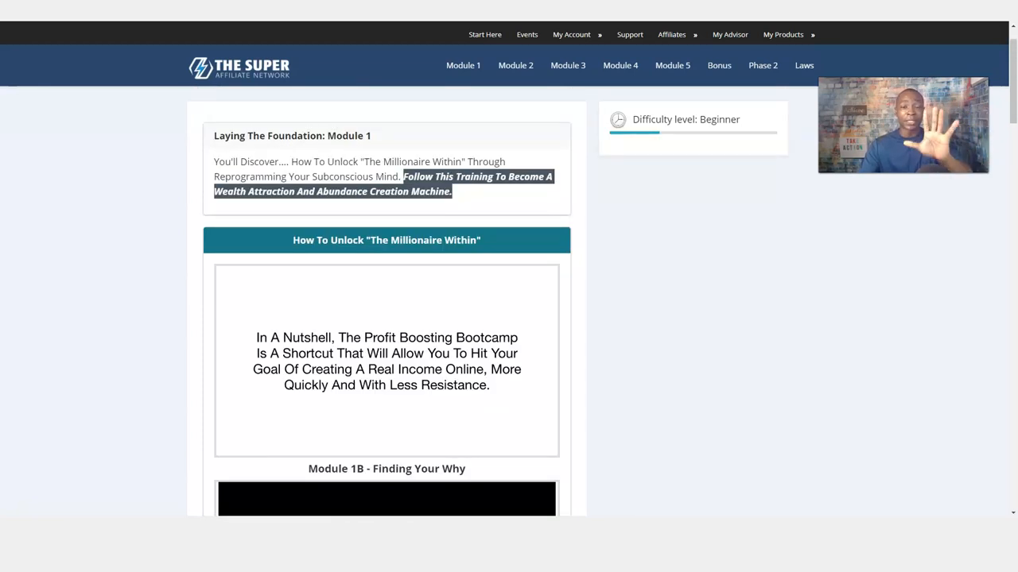
pyautogui.scroll(-3, 386, 318)
pyautogui.scroll(-3, 386, 318)
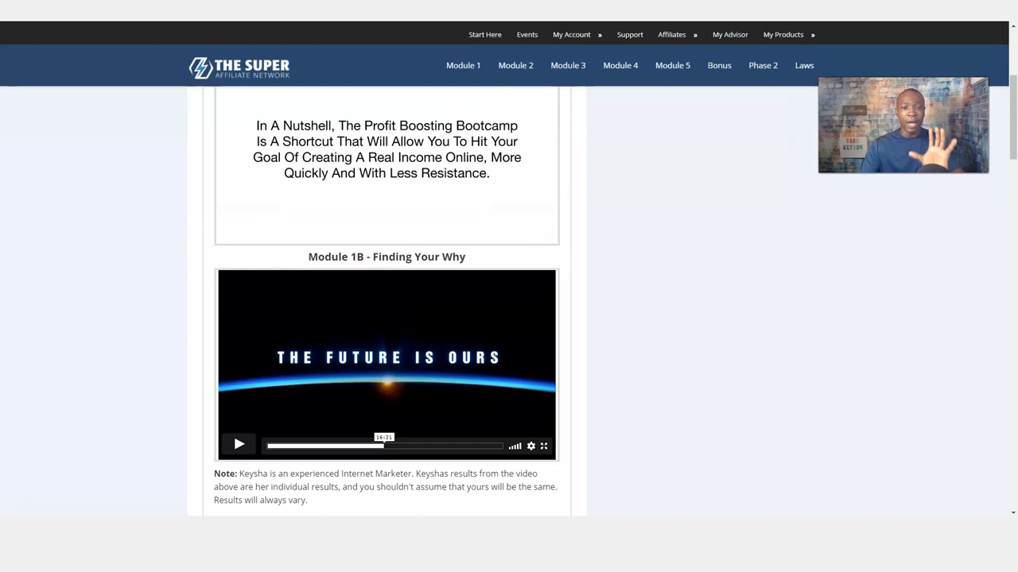
pyautogui.scroll(-3, 386, 318)
pyautogui.scroll(-3, 387, 318)
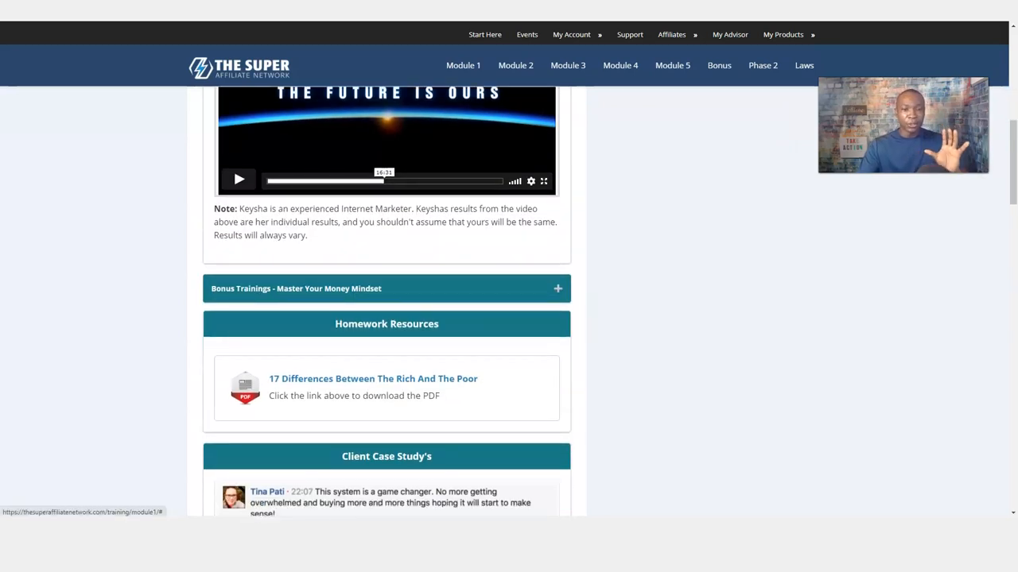
# Expand the Bonus Trainings accordion to reveal the three Master Your Money Mindset trainings
pyautogui.click(386, 288)
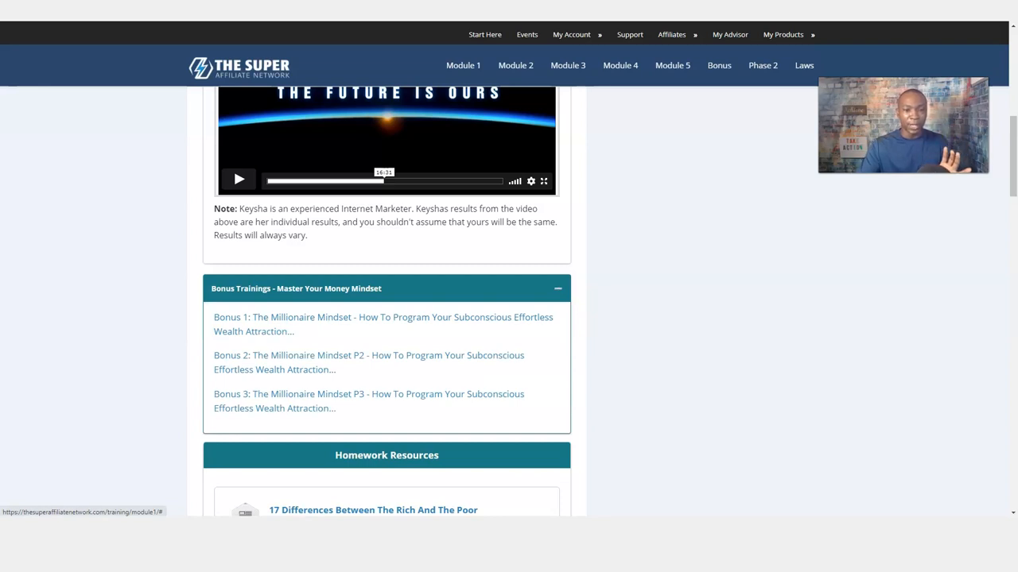
pyautogui.scroll(-2, 387, 318)
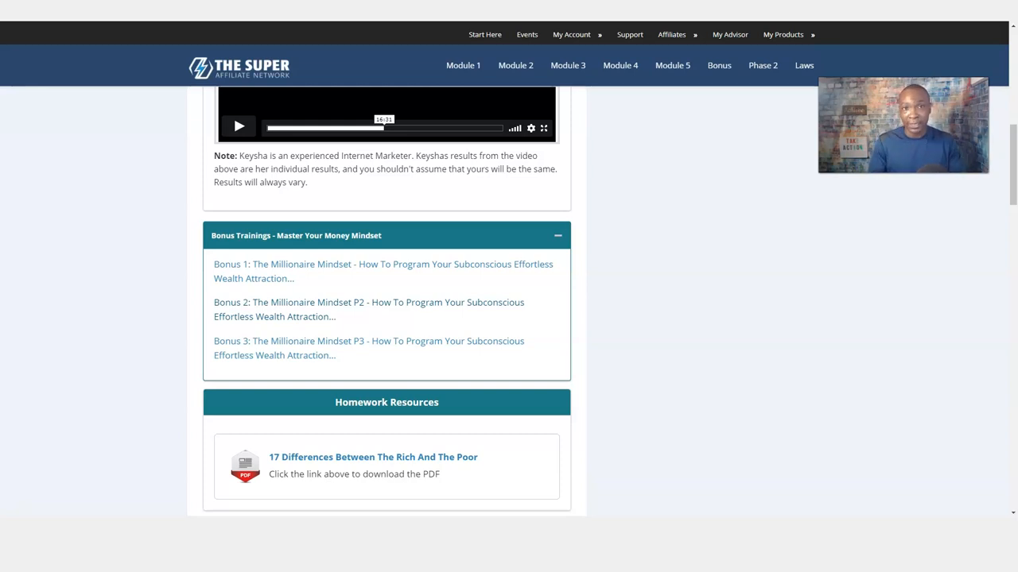
pyautogui.scroll(-3, 386, 318)
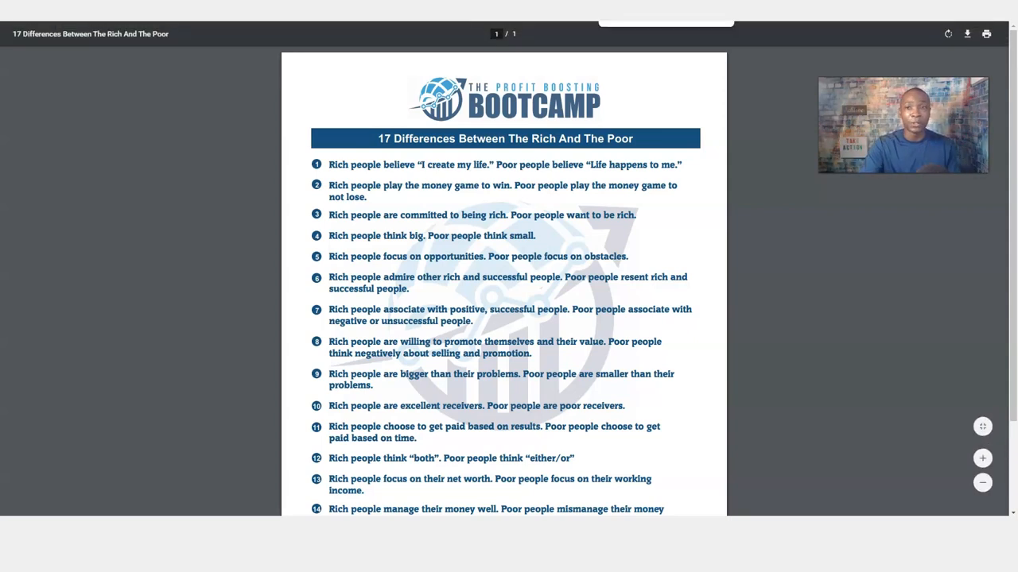
# Close the homework PDF with Ctrl+W, returning to the Module 1 Homework Resources section
pyautogui.hotkey('ctrl', 'w')
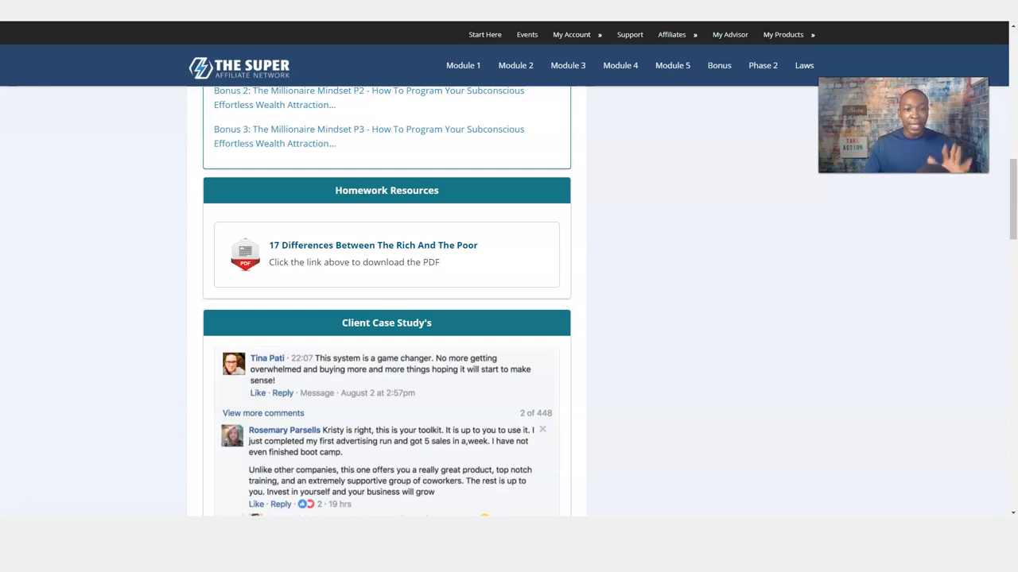
pyautogui.scroll(5, 386, 318)
pyautogui.scroll(5, 387, 318)
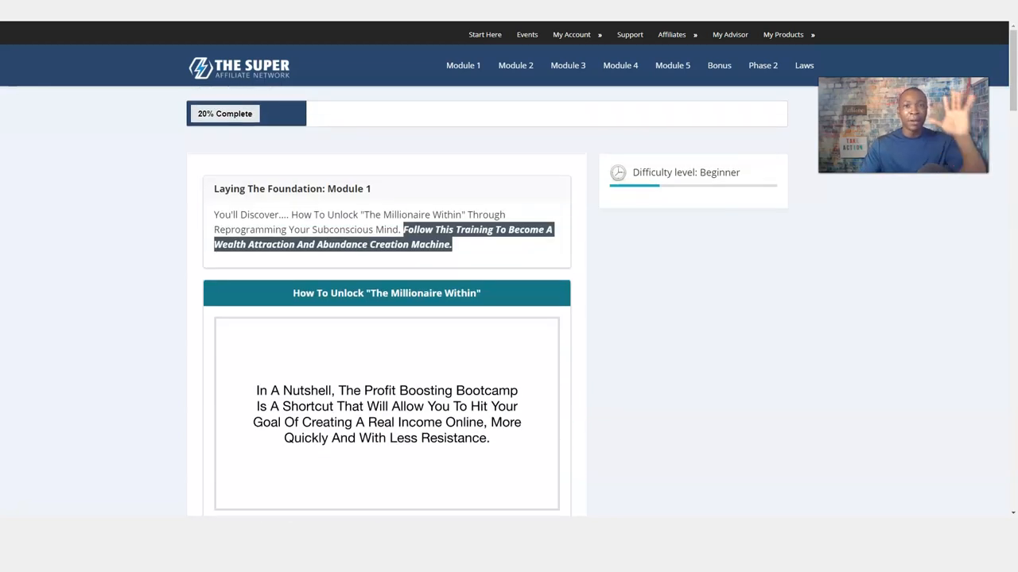
pyautogui.scroll(-2, 386, 318)
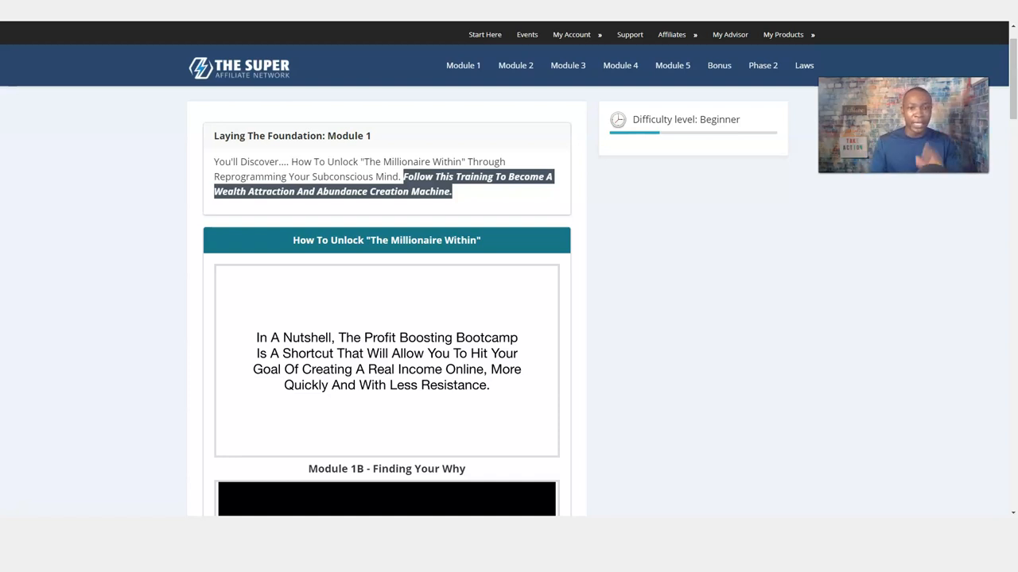
pyautogui.scroll(-3, 387, 318)
pyautogui.scroll(-3, 386, 318)
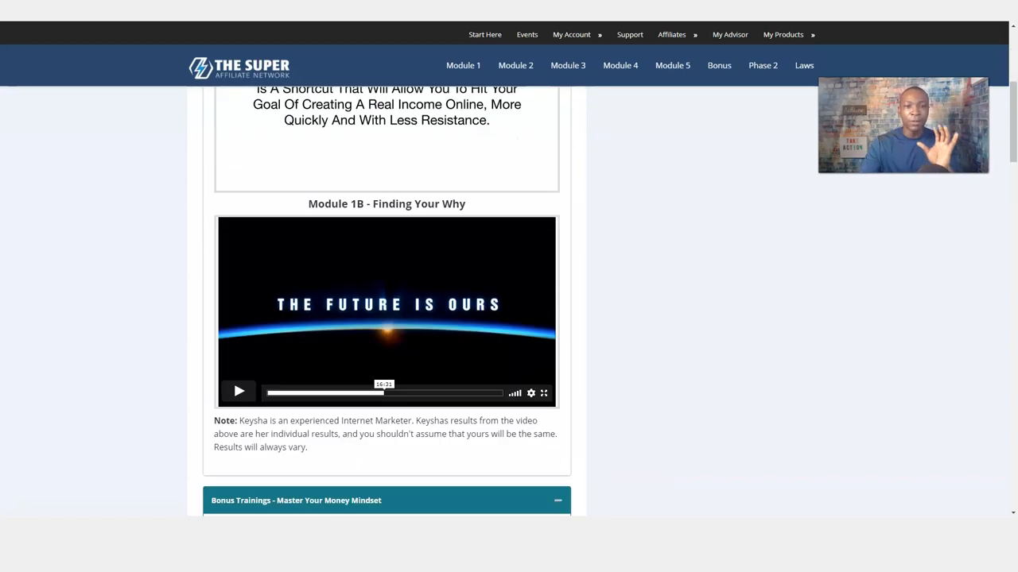
pyautogui.scroll(-4, 386, 318)
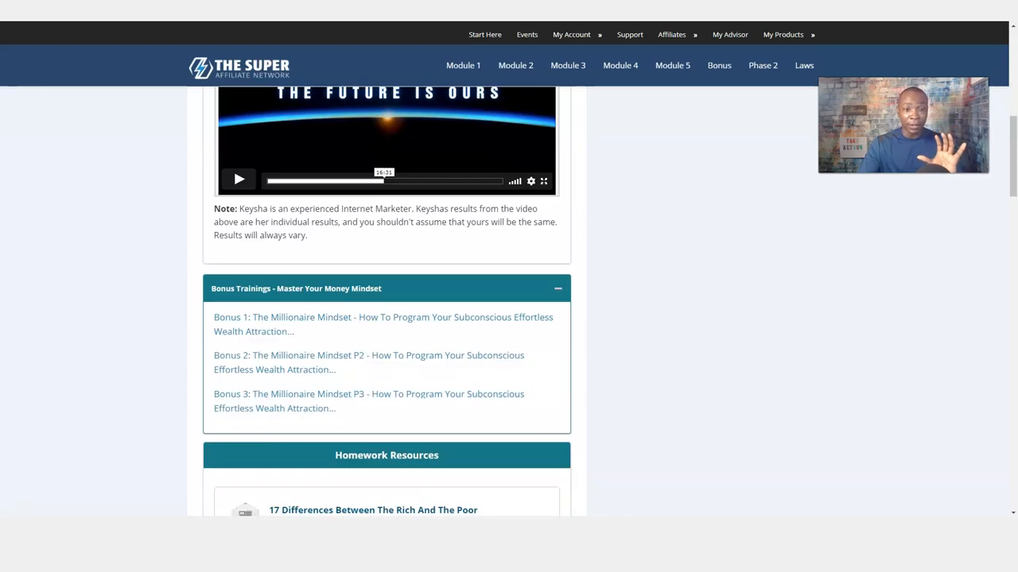
pyautogui.scroll(-2, 386, 318)
pyautogui.scroll(-1, 387, 318)
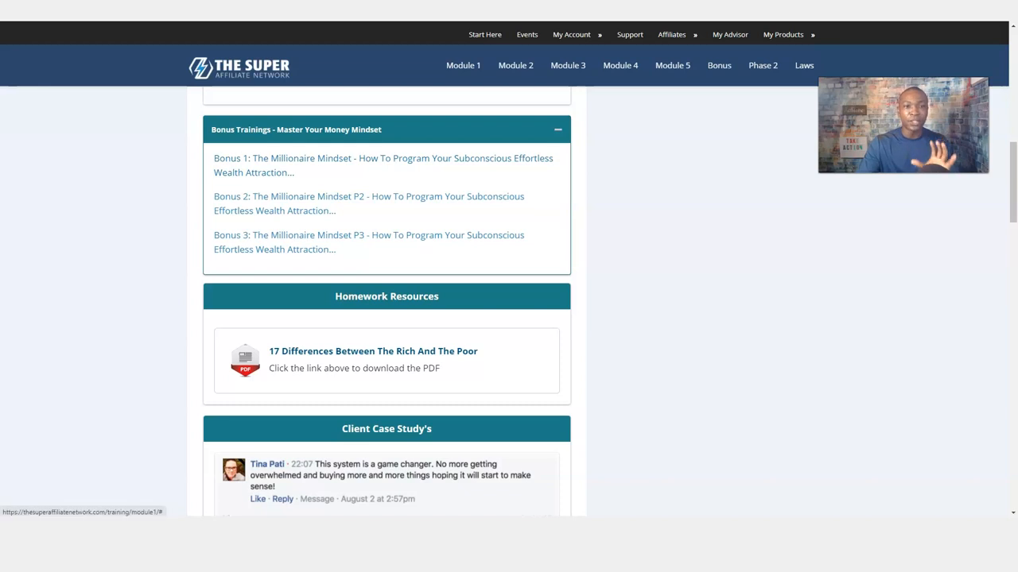
pyautogui.scroll(-2, 386, 318)
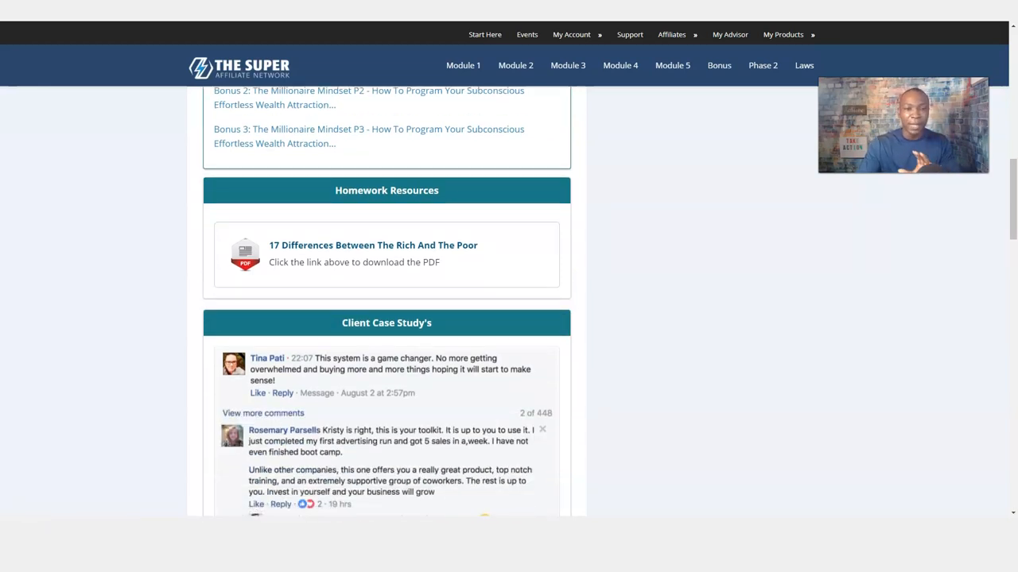
pyautogui.scroll(-3, 387, 318)
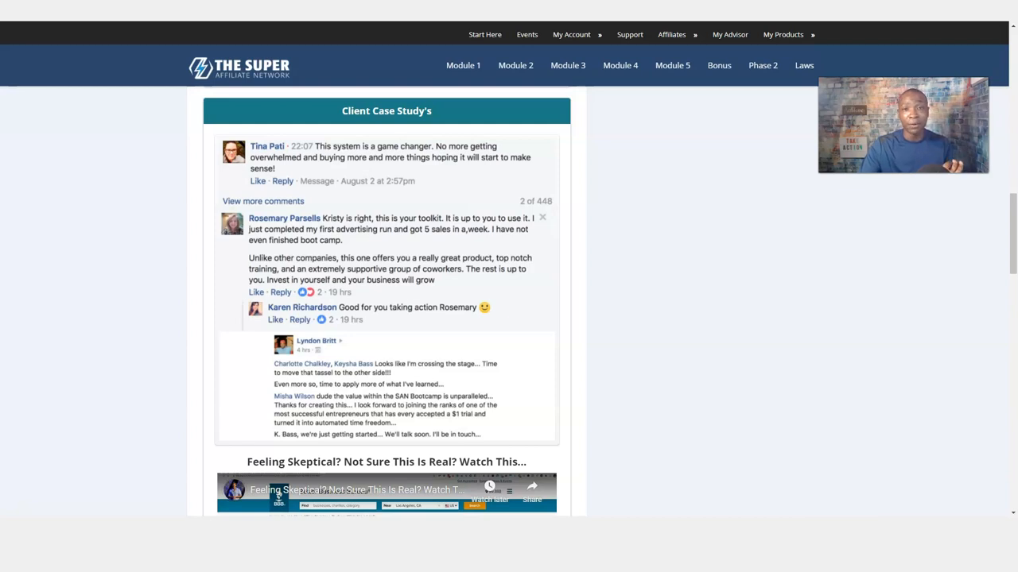
pyautogui.scroll(-2, 387, 318)
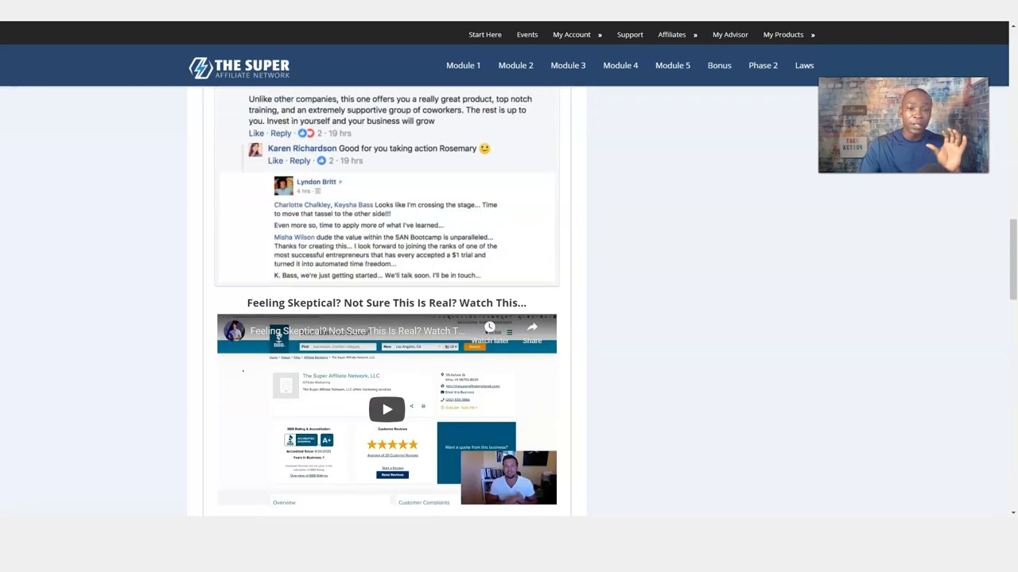
pyautogui.scroll(-2, 386, 318)
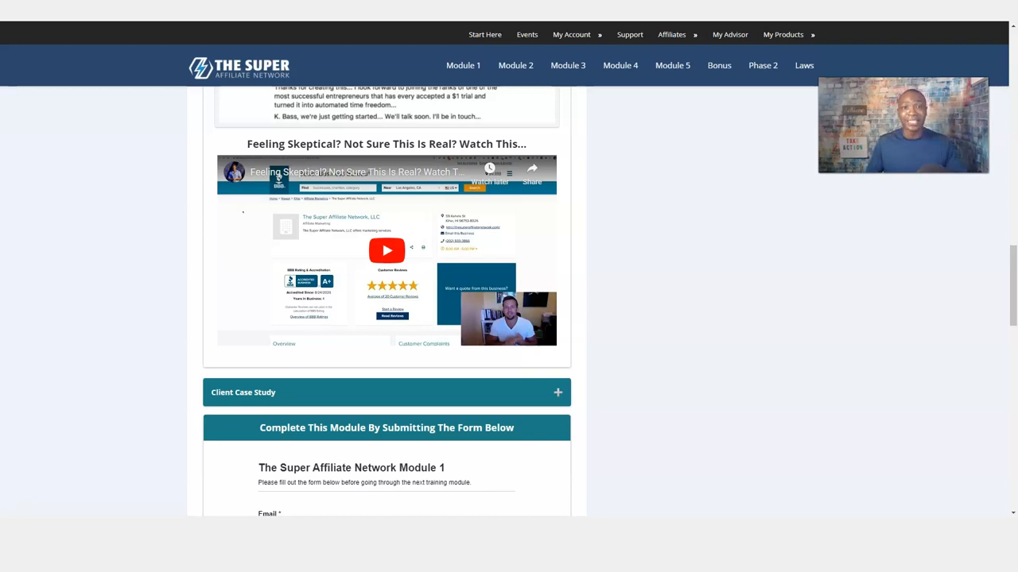
pyautogui.scroll(-3, 387, 318)
pyautogui.scroll(-3, 386, 318)
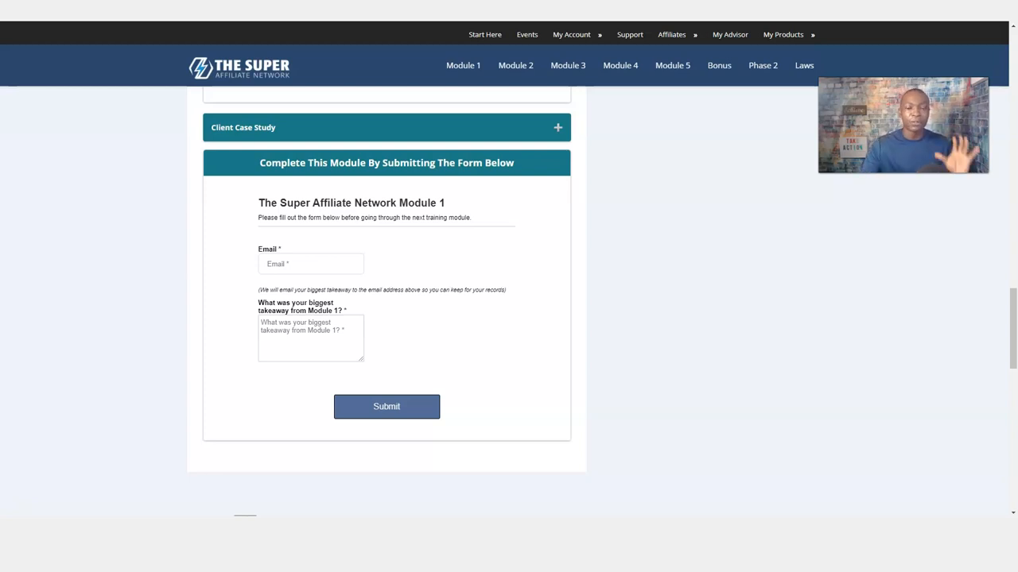
pyautogui.scroll(5, 386, 302)
pyautogui.scroll(5, 387, 302)
pyautogui.scroll(2, 386, 302)
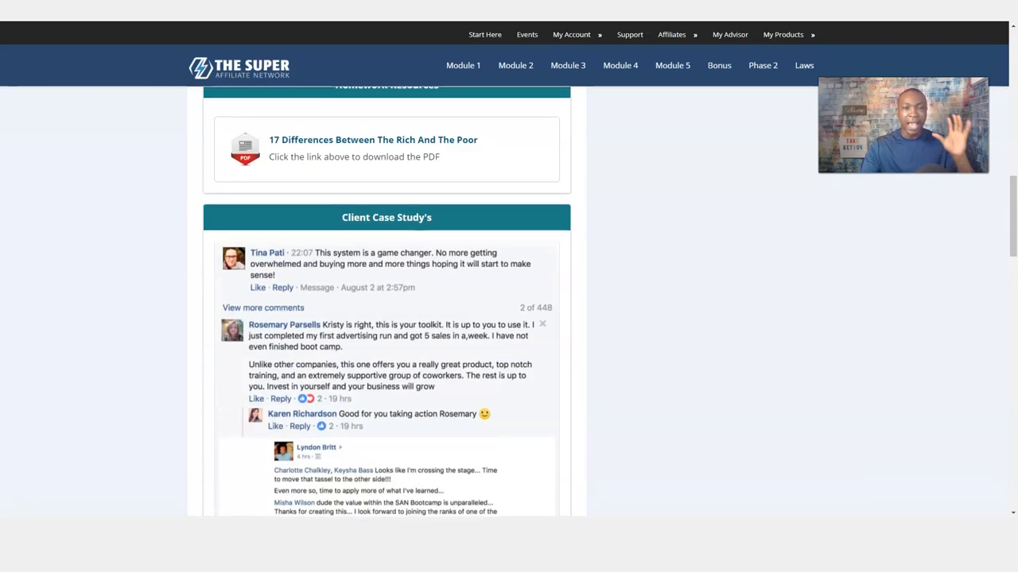
pyautogui.scroll(4, 386, 302)
pyautogui.scroll(4, 387, 303)
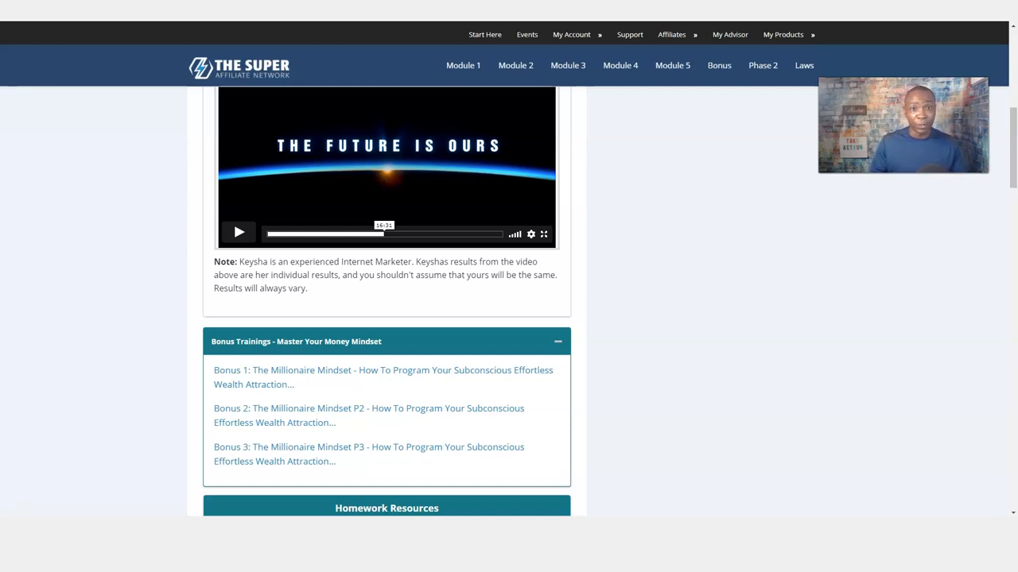
pyautogui.scroll(2, 386, 318)
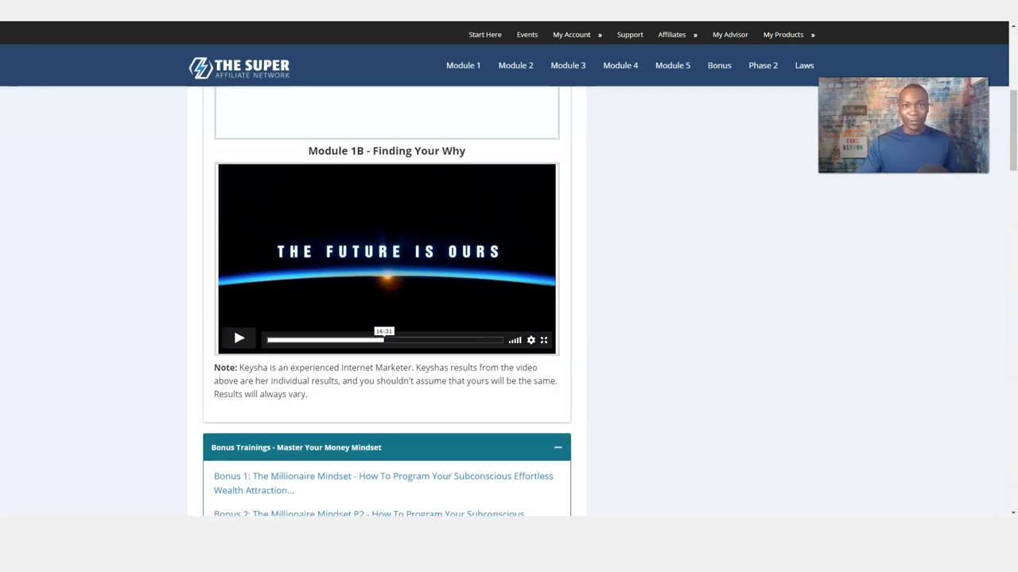
pyautogui.scroll(8, 386, 318)
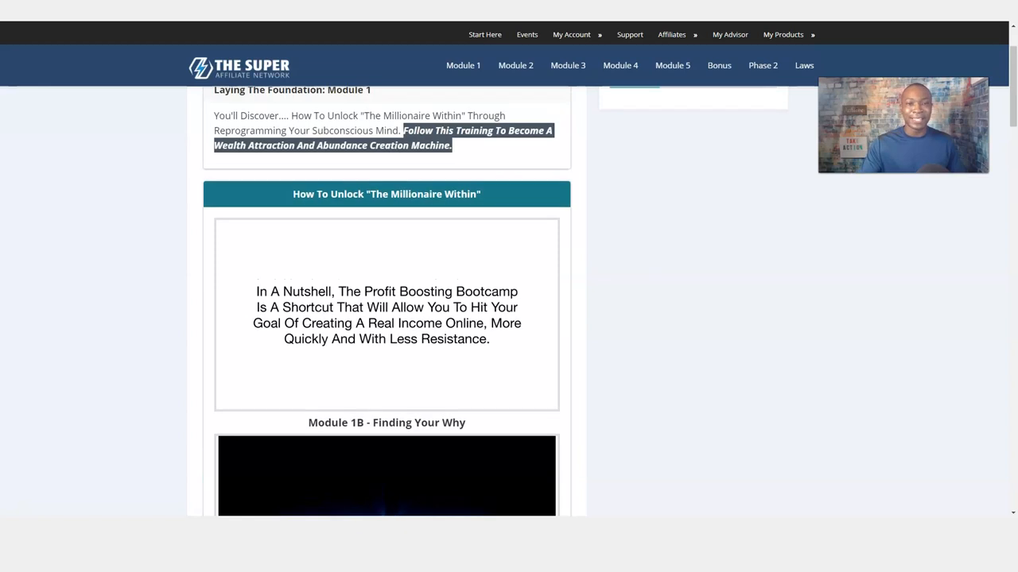
pyautogui.scroll(-6, 387, 318)
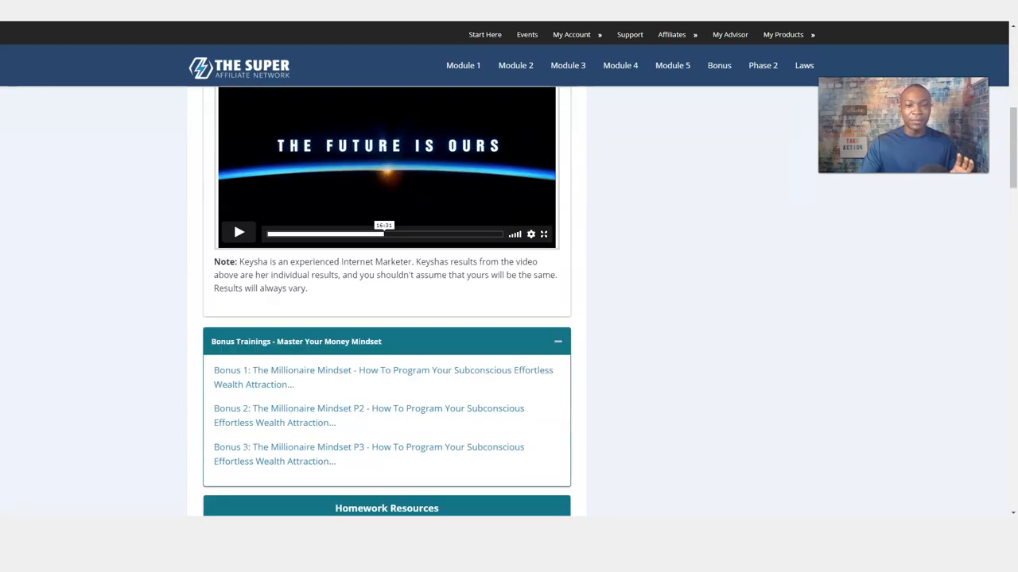
pyautogui.scroll(-3, 386, 318)
pyautogui.scroll(-1, 386, 318)
pyautogui.scroll(-3, 387, 318)
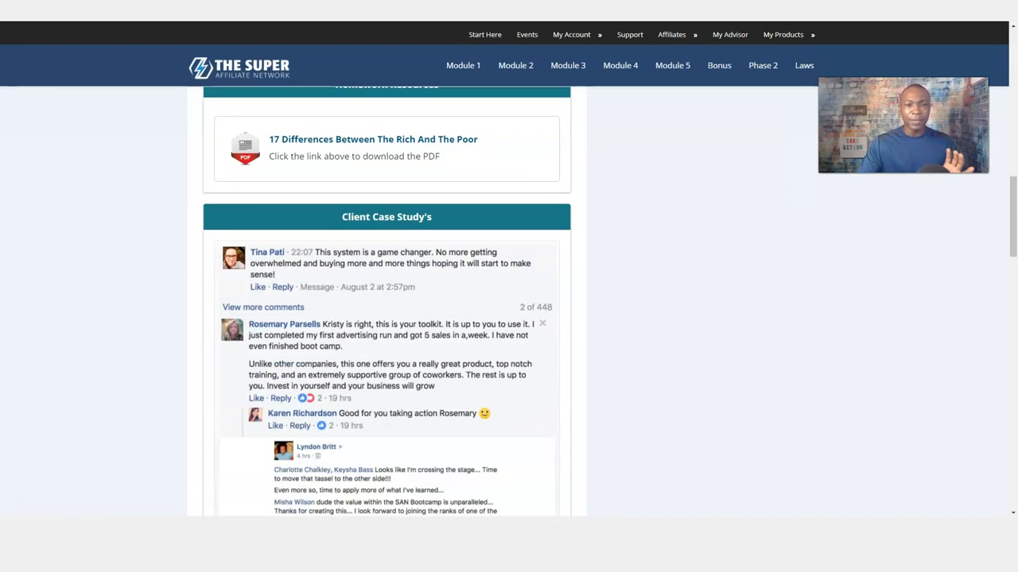
pyautogui.scroll(-2, 386, 318)
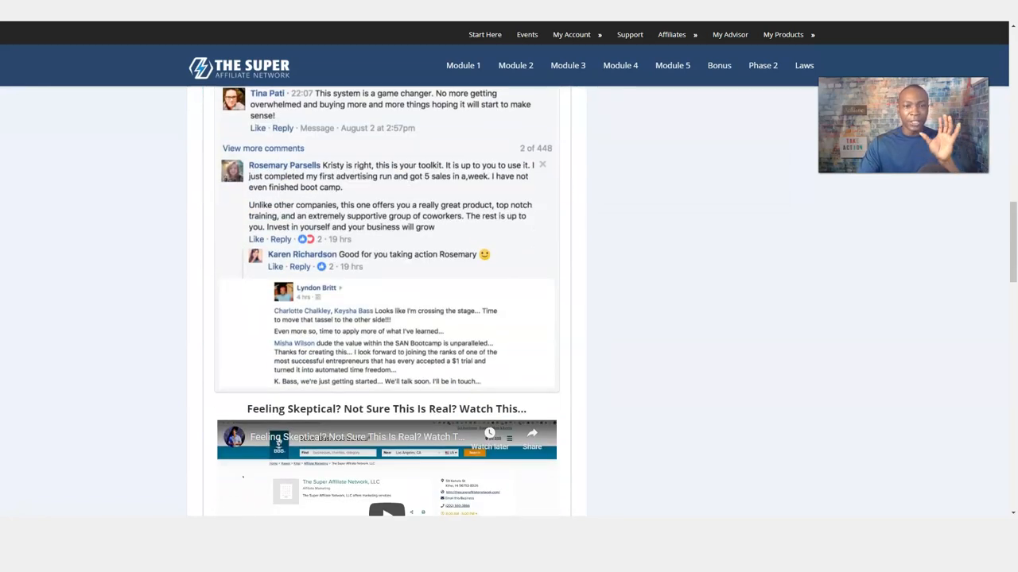
pyautogui.scroll(-2, 387, 302)
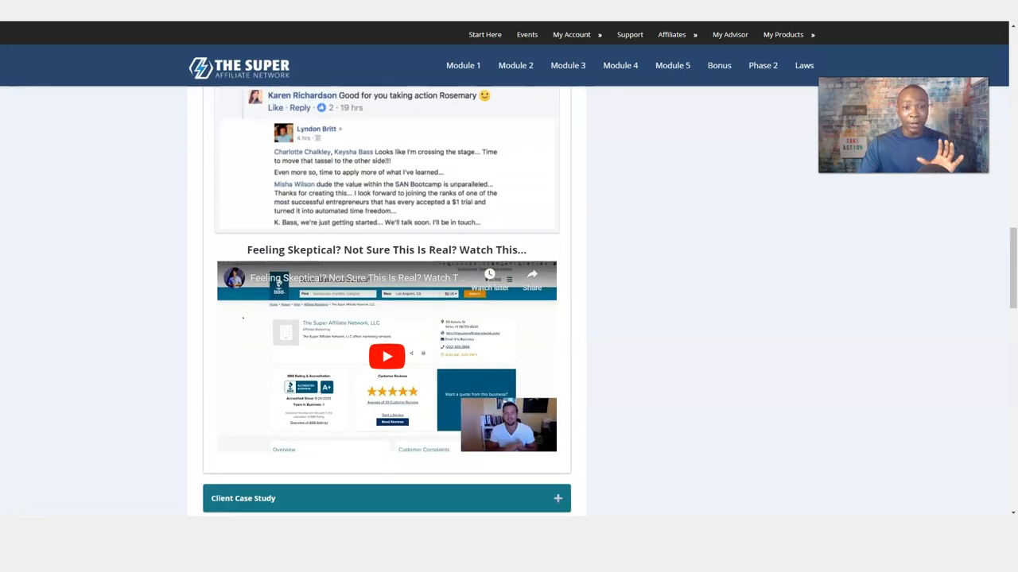
pyautogui.scroll(-3, 386, 302)
pyautogui.scroll(-2, 386, 302)
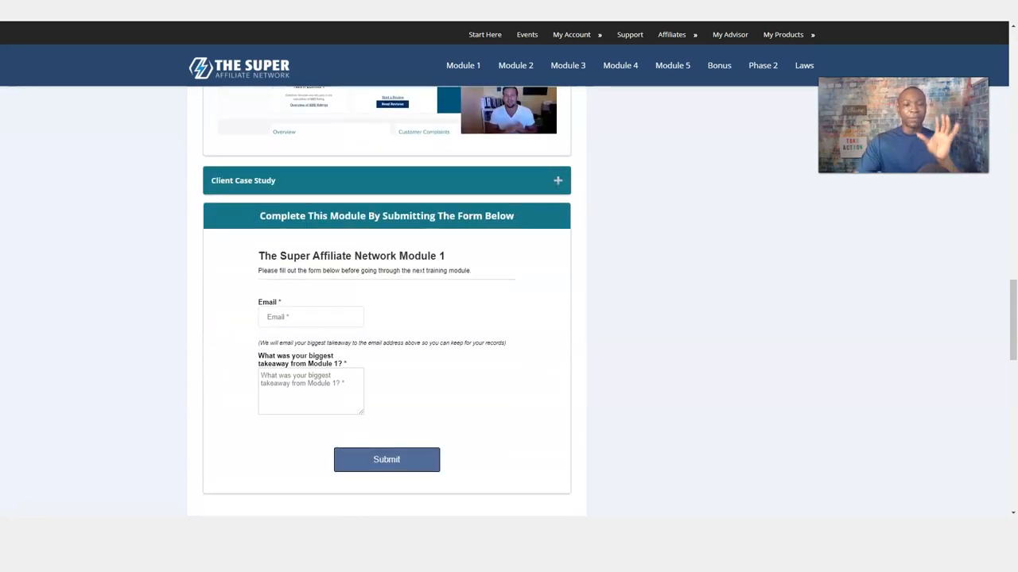